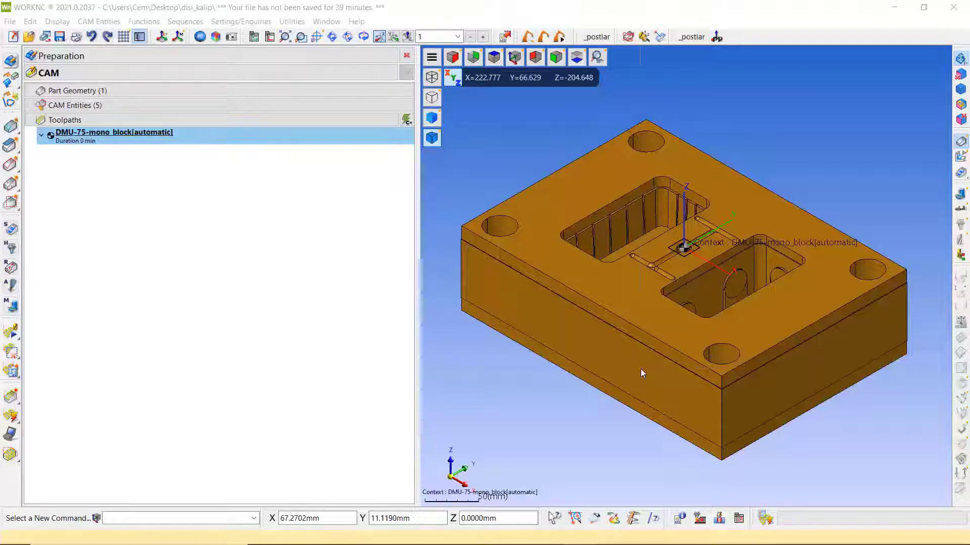
Step: Show the DMU-75 machine model around the part
{"action": "scroll", "coordinate": [641, 368], "scroll_direction": "down", "scroll_amount": 3}
{"action": "left_click", "coordinate": [961, 195]}
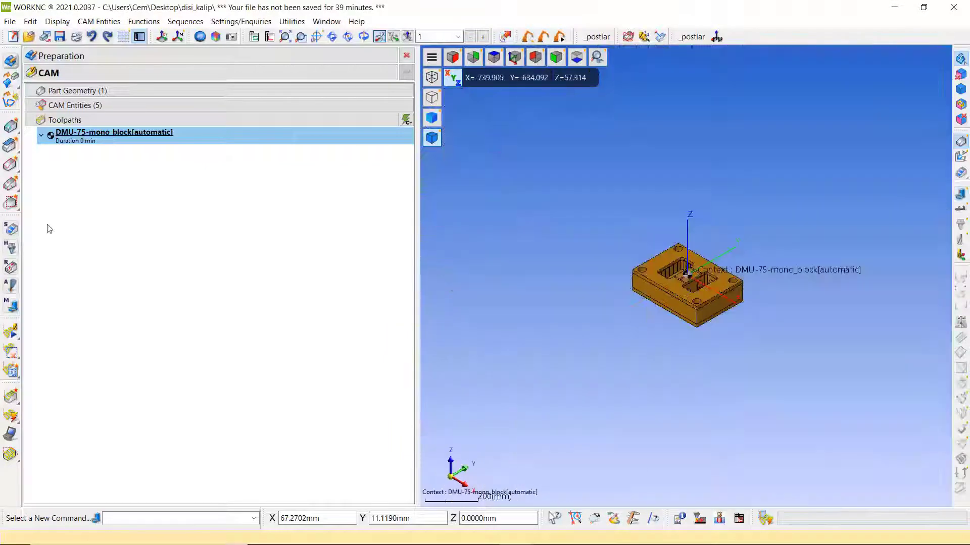
Step: Create a new toolpath using the 3-Axis Finishing Contour Remachining strategy
{"action": "right_click", "coordinate": [109, 185]}
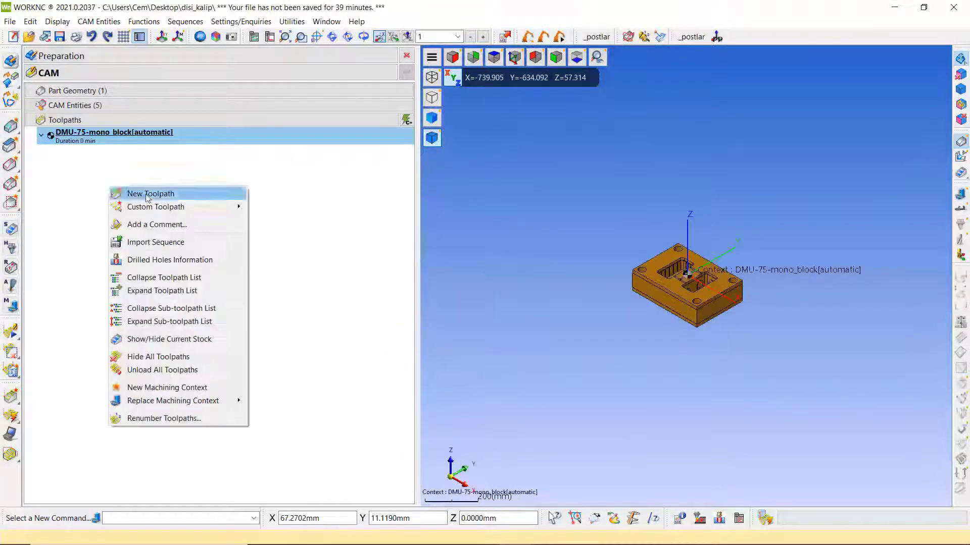
{"action": "left_click", "coordinate": [121, 191]}
{"action": "left_click", "coordinate": [404, 67]}
{"action": "left_click", "coordinate": [335, 100]}
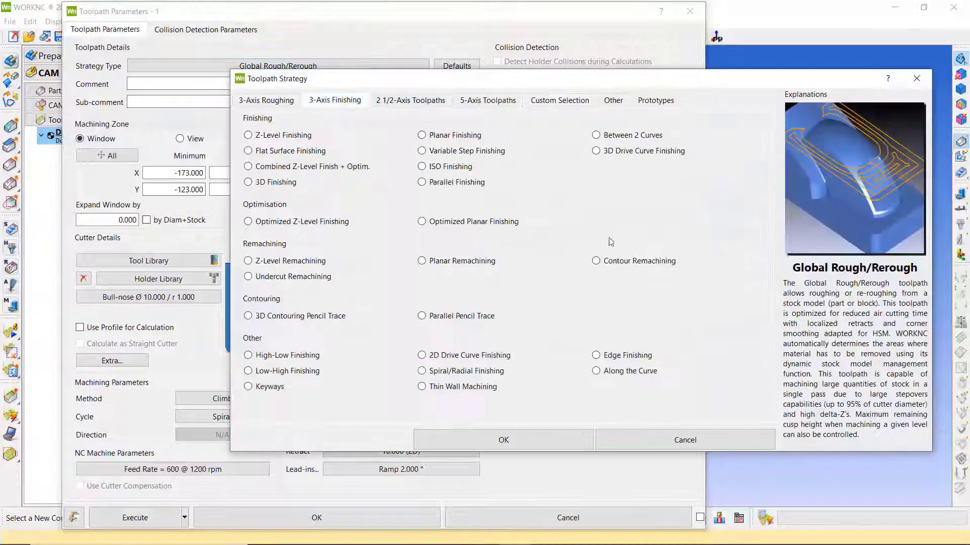
{"action": "left_click", "coordinate": [594, 258]}
{"action": "left_click", "coordinate": [537, 446]}
Step: Define the cutter as a 2 mm diameter ball-end
{"action": "left_click", "coordinate": [146, 300]}
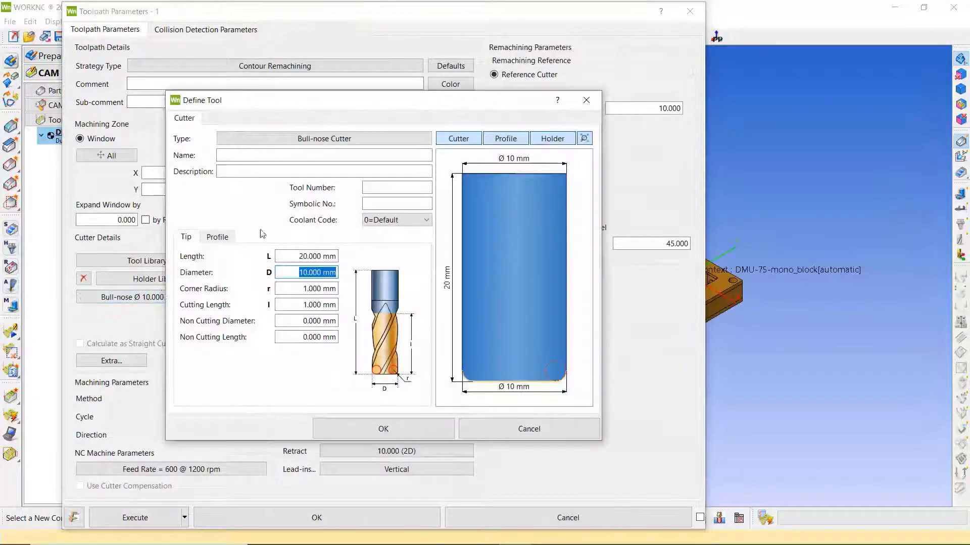
{"action": "left_click", "coordinate": [324, 138]}
{"action": "left_click", "coordinate": [326, 267]}
{"action": "left_click", "coordinate": [447, 337]}
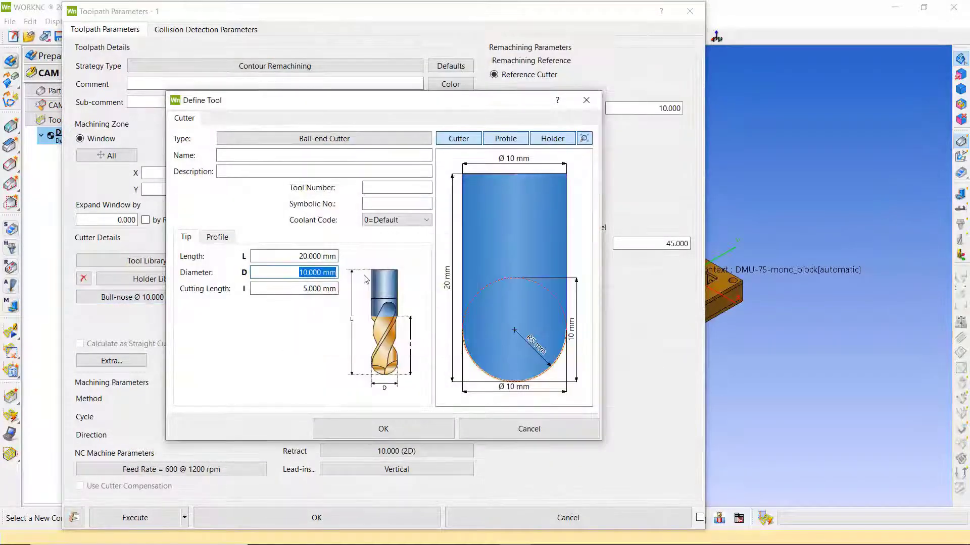
{"action": "type", "text": "2"}
{"action": "key", "text": "Tab"}
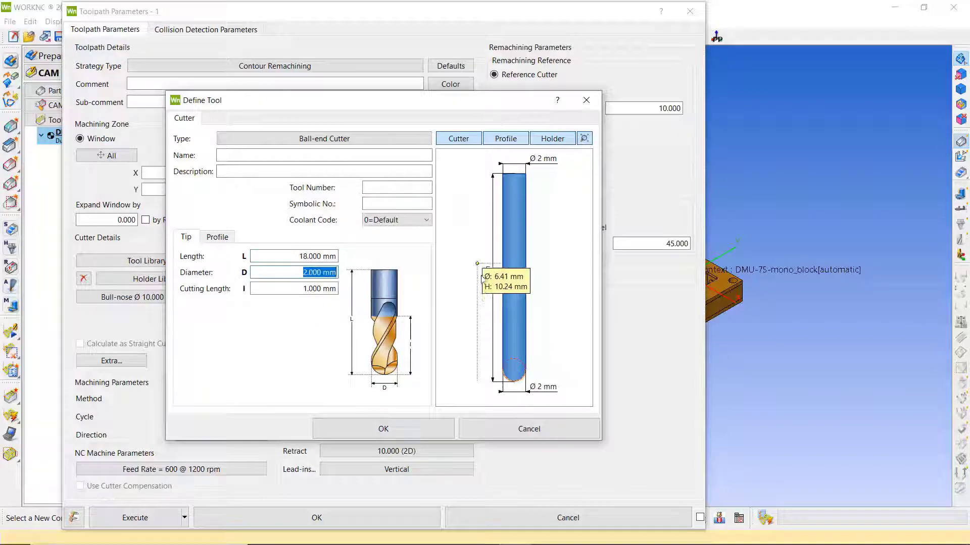
{"action": "left_click", "coordinate": [382, 429]}
Step: Set the machining method to Mixed and start a boundary curve
{"action": "left_click", "coordinate": [220, 399]}
{"action": "left_click", "coordinate": [238, 152]}
{"action": "left_click", "coordinate": [296, 388]}
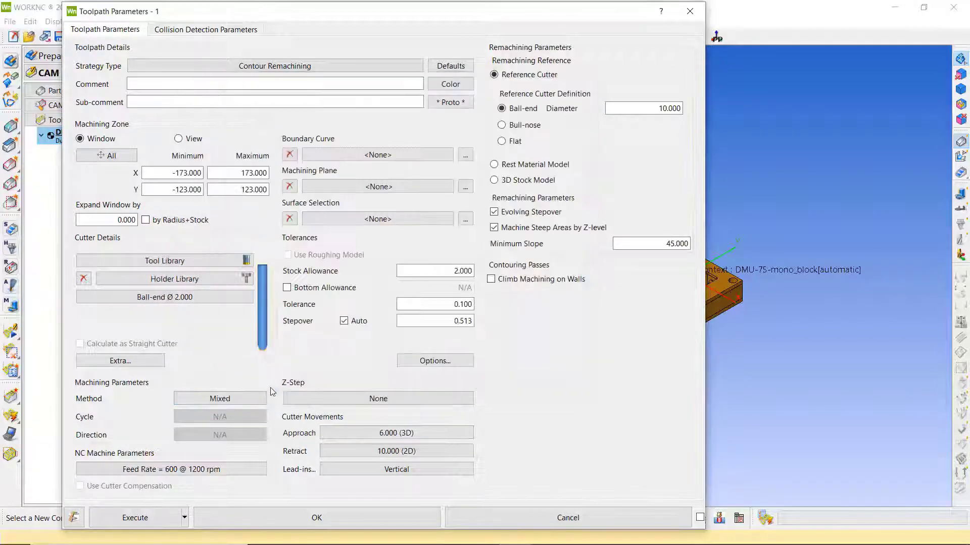
{"action": "left_click", "coordinate": [371, 156]}
Step: Pick the top face around the pocket as boundary Curve_004, with stock allowance 0.000
{"action": "scroll", "coordinate": [728, 363], "scroll_direction": "up", "scroll_amount": 3}
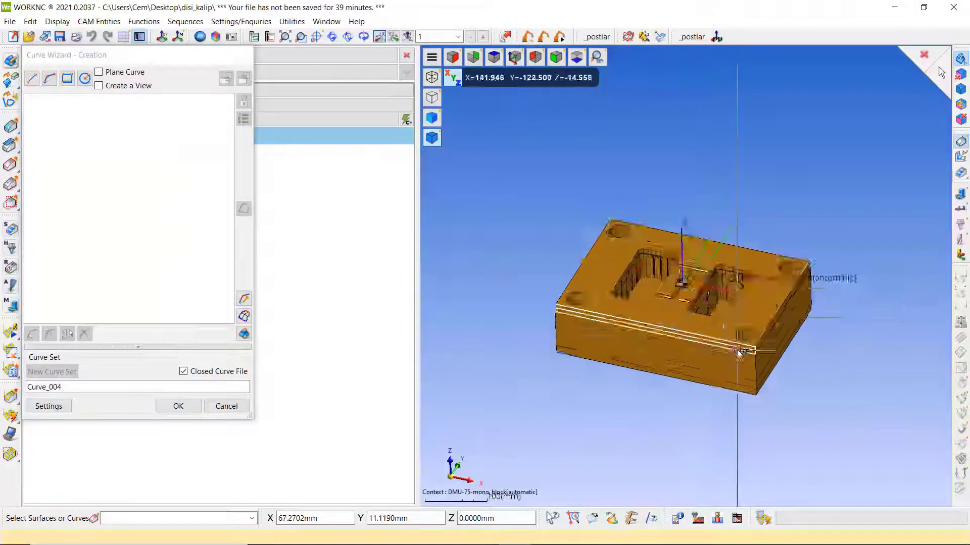
{"action": "scroll", "coordinate": [759, 338], "scroll_direction": "up", "scroll_amount": 3}
{"action": "scroll", "coordinate": [759, 338], "scroll_direction": "up", "scroll_amount": 5}
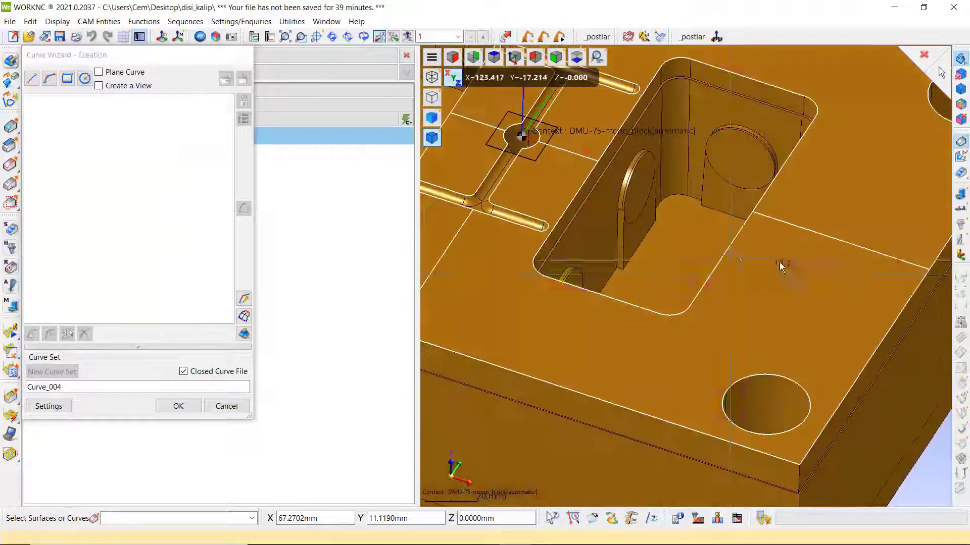
{"action": "middle_click_drag", "start_coordinate": [759, 338], "coordinate": [799, 194]}
{"action": "left_click", "coordinate": [794, 303]}
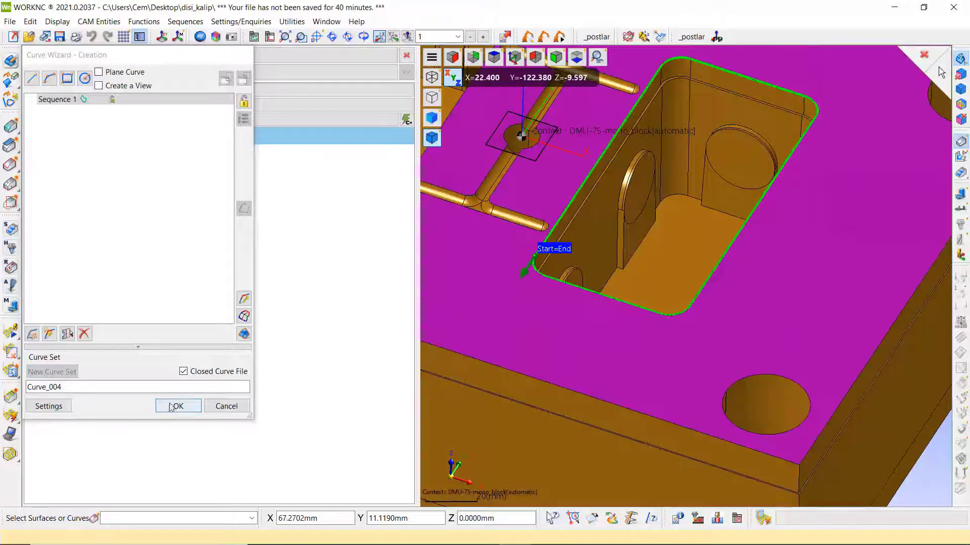
{"action": "left_click", "coordinate": [169, 403]}
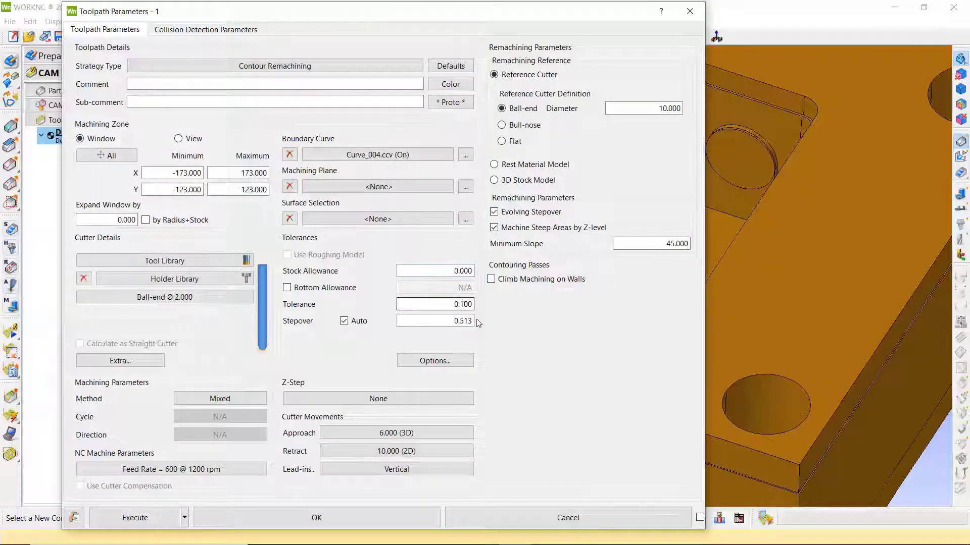
Step: Set a variable Z-step with levels picked from -16.569 down to -69.639
{"action": "left_click", "coordinate": [422, 398]}
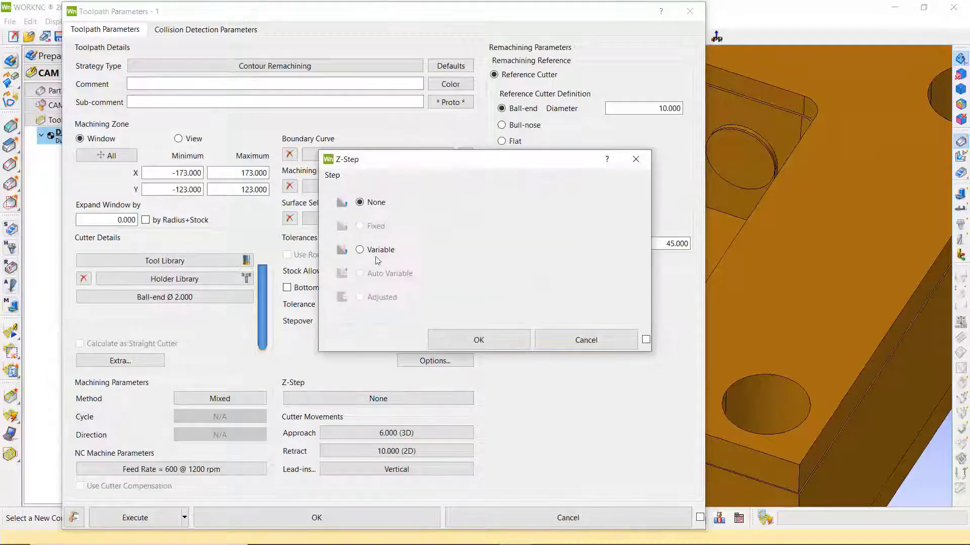
{"action": "left_click", "coordinate": [376, 250]}
{"action": "left_click", "coordinate": [471, 223]}
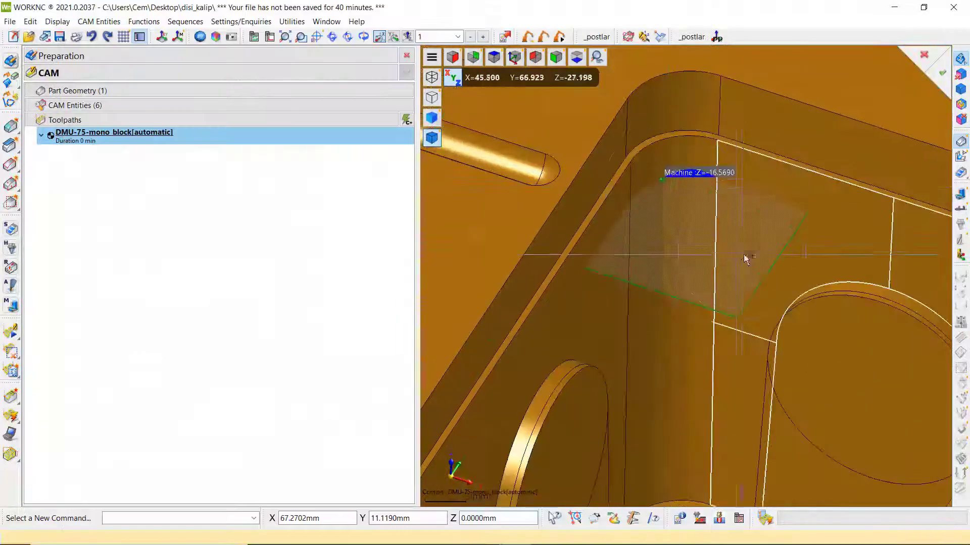
{"action": "left_click", "coordinate": [744, 255]}
{"action": "left_click", "coordinate": [527, 224]}
{"action": "left_click", "coordinate": [665, 333]}
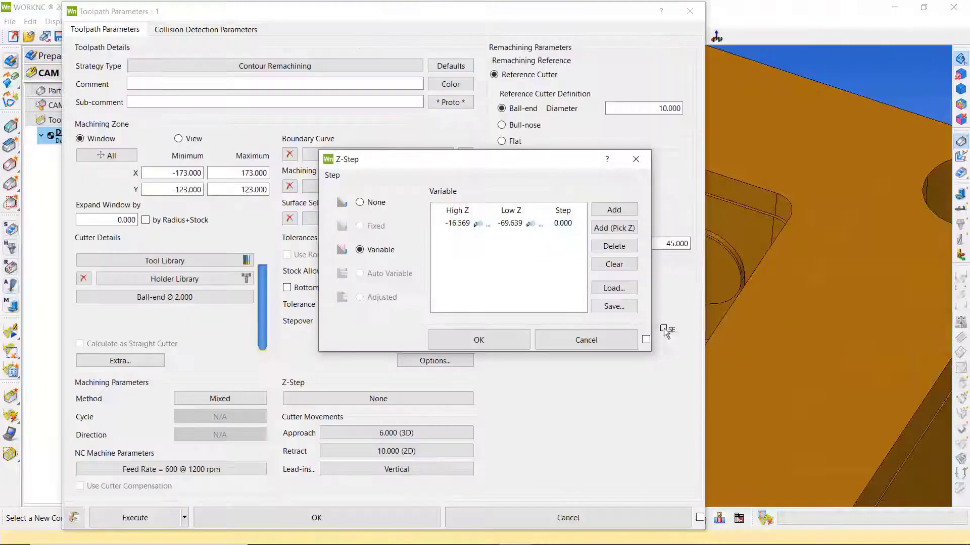
{"action": "left_click", "coordinate": [490, 340]}
Step: Set reference ball-end diameter 6, disable steep-area Z-level machining, and calculate
{"action": "double_click", "coordinate": [667, 108]}
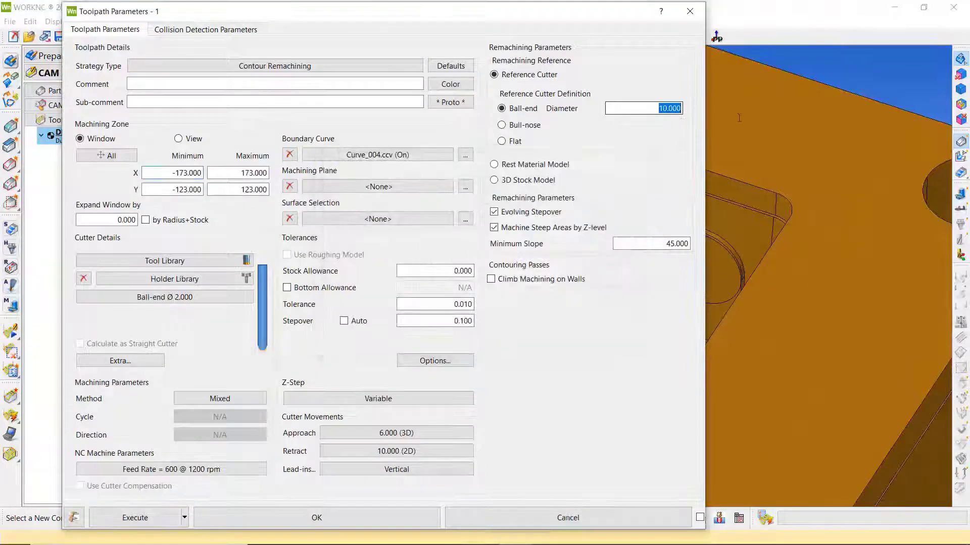
{"action": "type", "text": "6"}
{"action": "left_click", "coordinate": [494, 228]}
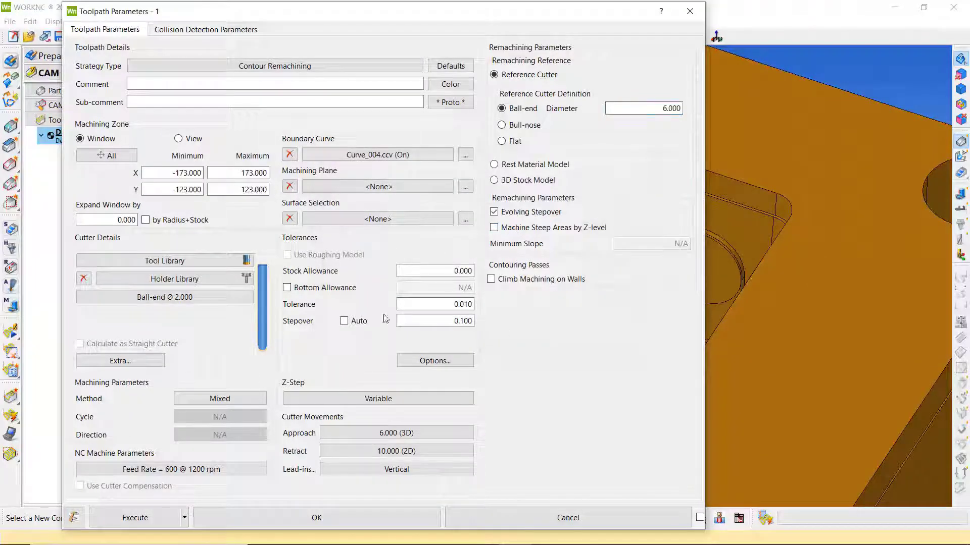
{"action": "left_click", "coordinate": [164, 521]}
Step: Finish calculating toolpath 1 (86 minutes) and view its passes in the right pocket
{"action": "left_click", "coordinate": [223, 425]}
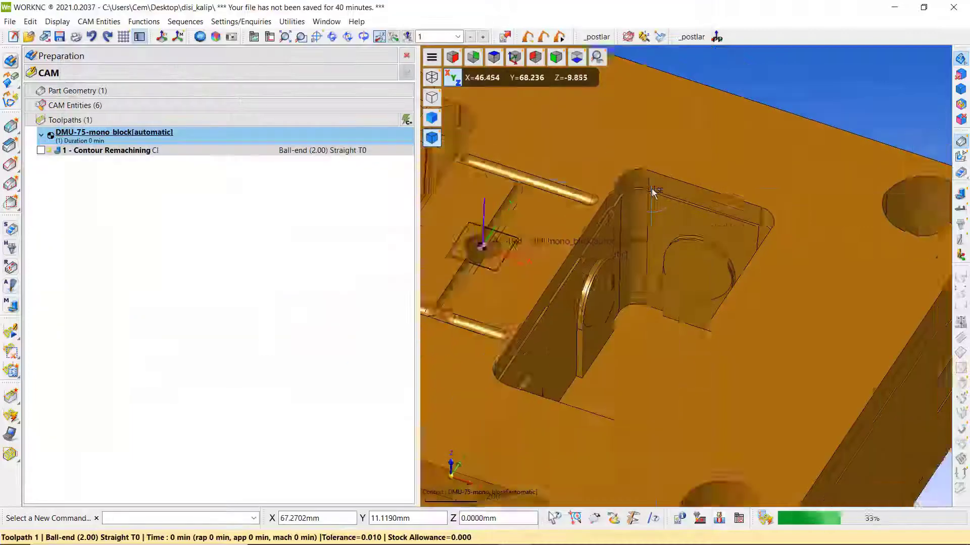
{"action": "left_click", "coordinate": [765, 522]}
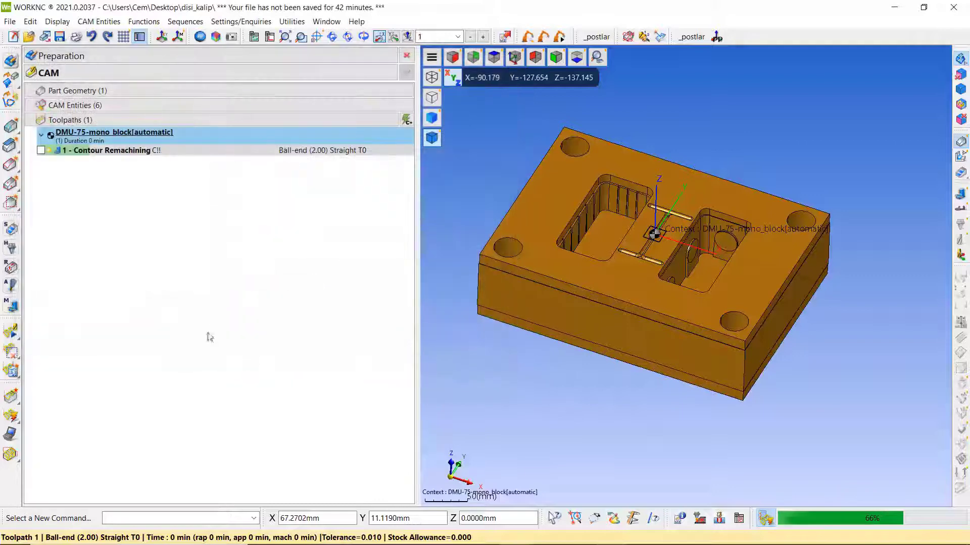
{"action": "left_click", "coordinate": [40, 150]}
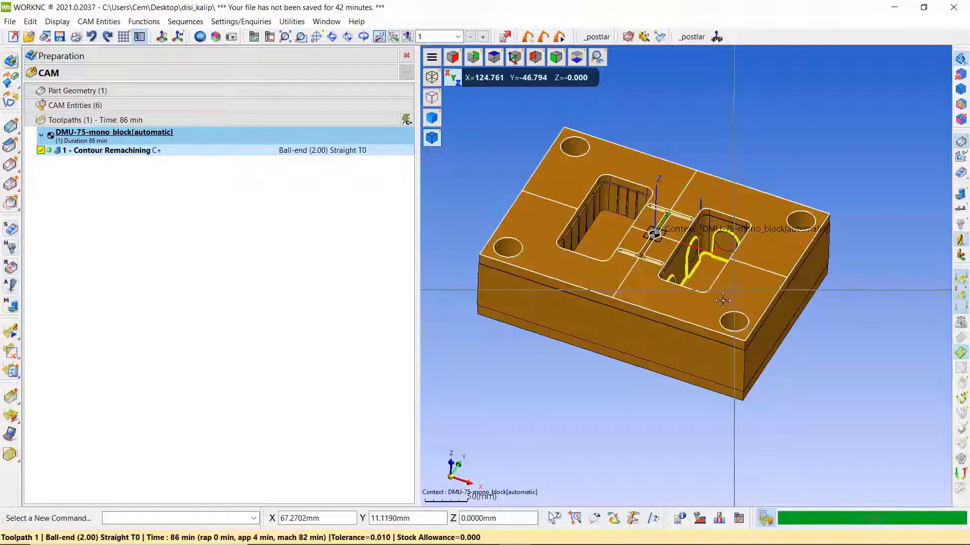
{"action": "middle_click_drag", "start_coordinate": [733, 298], "coordinate": [692, 299]}
{"action": "scroll", "coordinate": [679, 218], "scroll_direction": "up", "scroll_amount": 3}
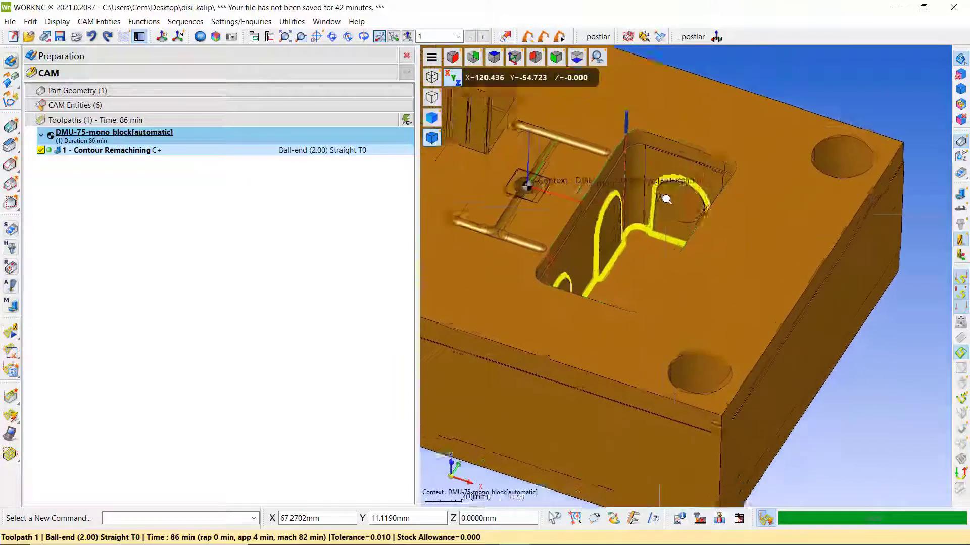
{"action": "scroll", "coordinate": [661, 182], "scroll_direction": "up", "scroll_amount": 2}
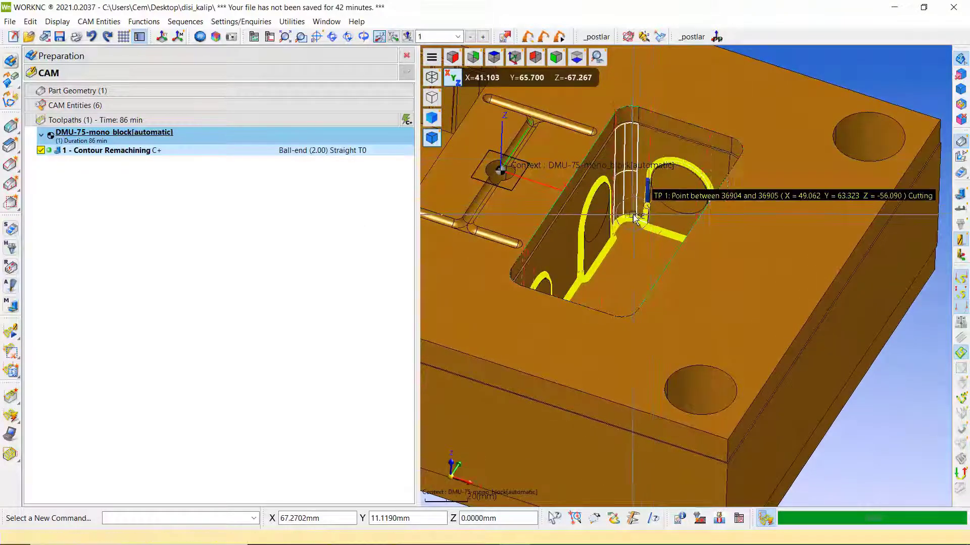
{"action": "scroll", "coordinate": [616, 233], "scroll_direction": "down", "scroll_amount": 2}
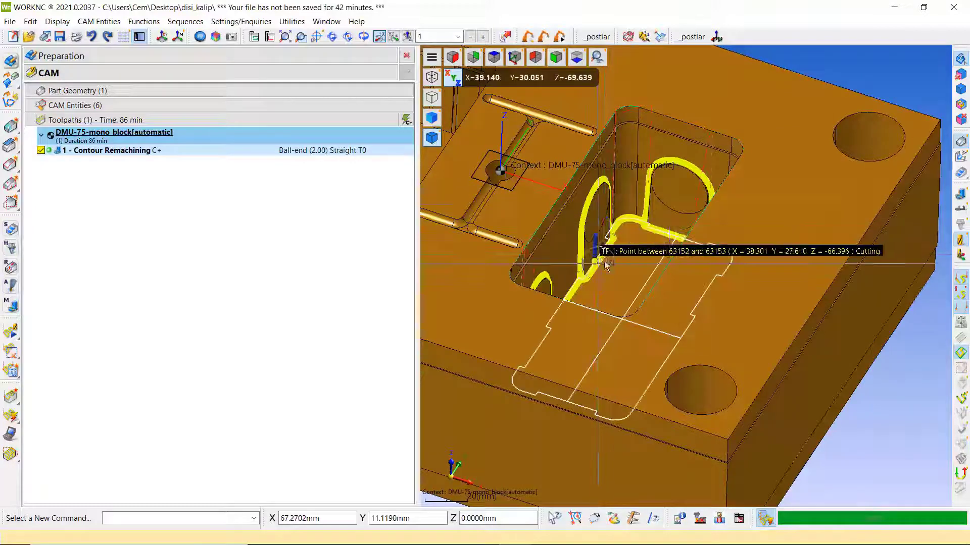
{"action": "scroll", "coordinate": [685, 201], "scroll_direction": "down", "scroll_amount": 1}
{"action": "scroll", "coordinate": [686, 201], "scroll_direction": "down", "scroll_amount": 2}
{"action": "scroll", "coordinate": [685, 268], "scroll_direction": "down", "scroll_amount": 1}
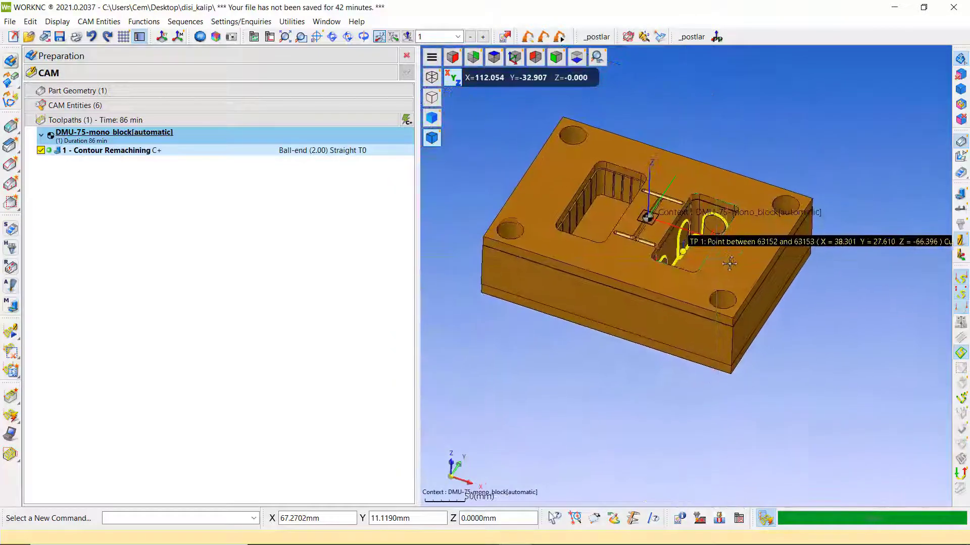
Step: Select the 3KURE holder from the tool holder library for collision detection
{"action": "left_click", "coordinate": [13, 250]}
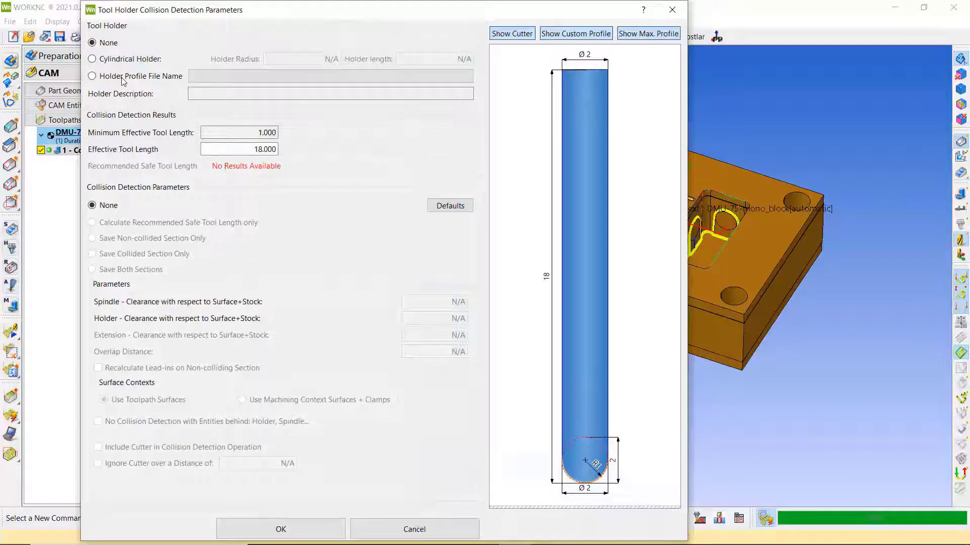
{"action": "left_click", "coordinate": [123, 77]}
{"action": "right_click", "coordinate": [358, 265]}
{"action": "left_click", "coordinate": [389, 283]}
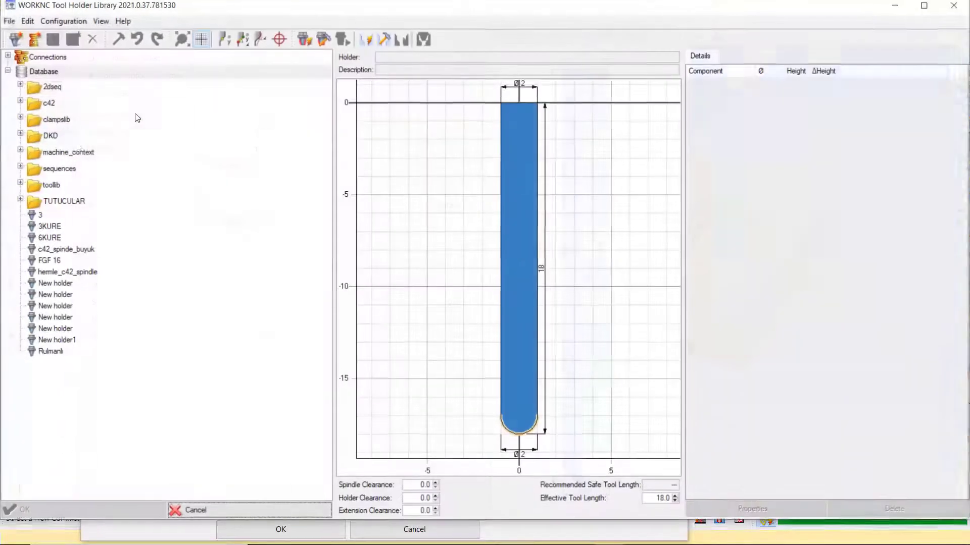
{"action": "left_click", "coordinate": [49, 226]}
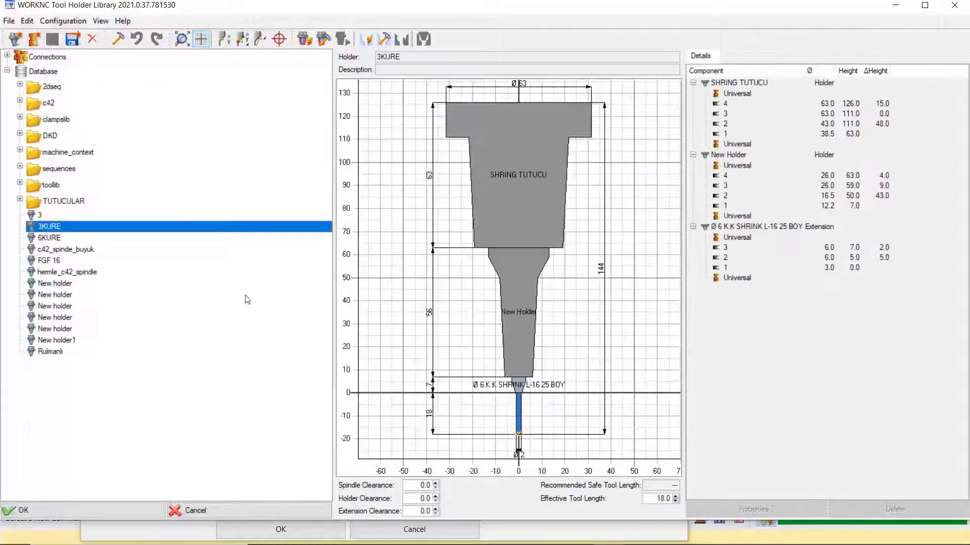
{"action": "left_click", "coordinate": [121, 509]}
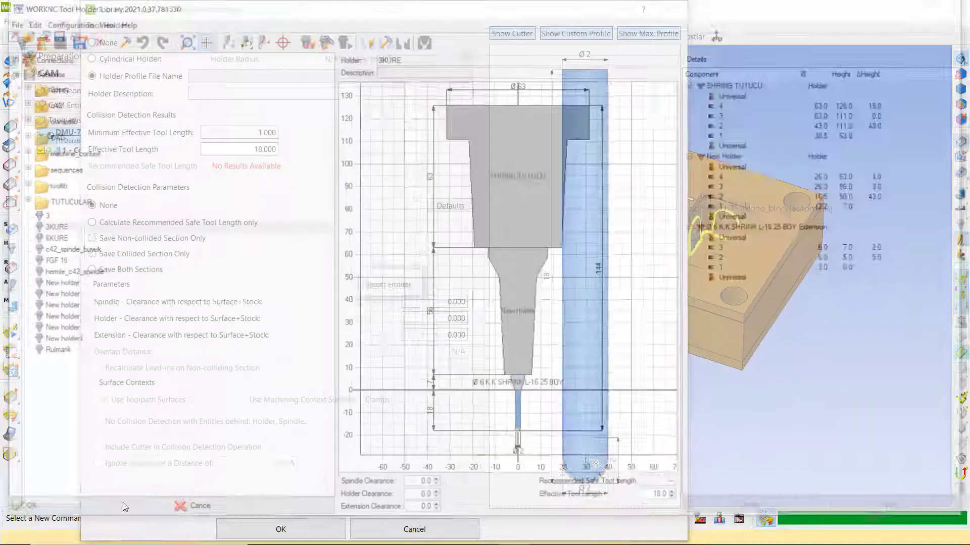
Step: Calculate safe tool length only, with 0.5 mm clearance and the cutter included
{"action": "left_click", "coordinate": [111, 225]}
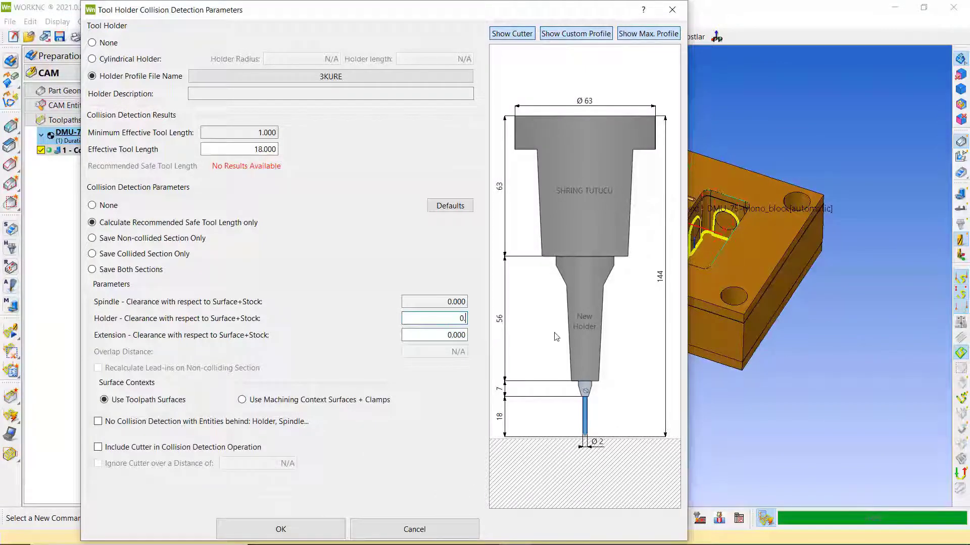
{"action": "type", "text": ".5"}
{"action": "key", "text": "Tab"}
{"action": "type", "text": "0.5"}
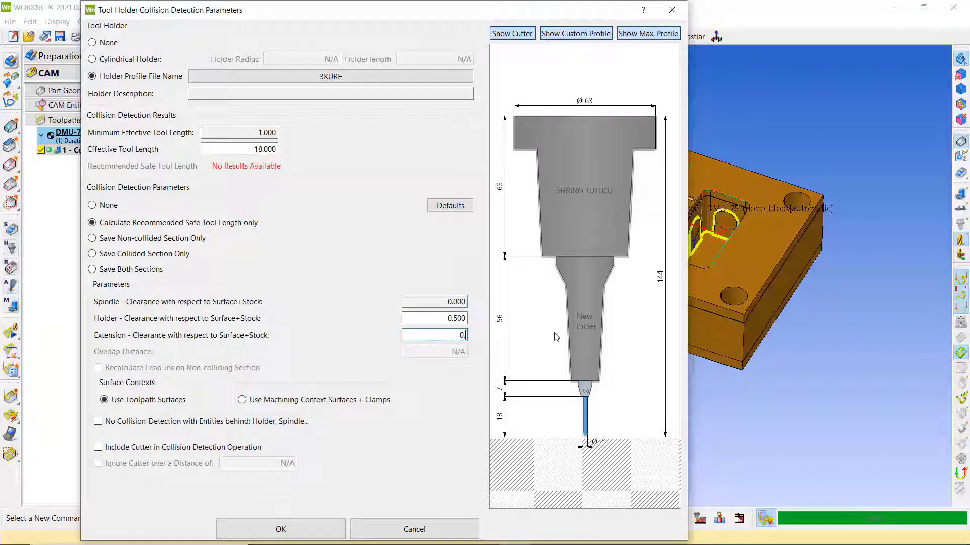
{"action": "left_click", "coordinate": [175, 449]}
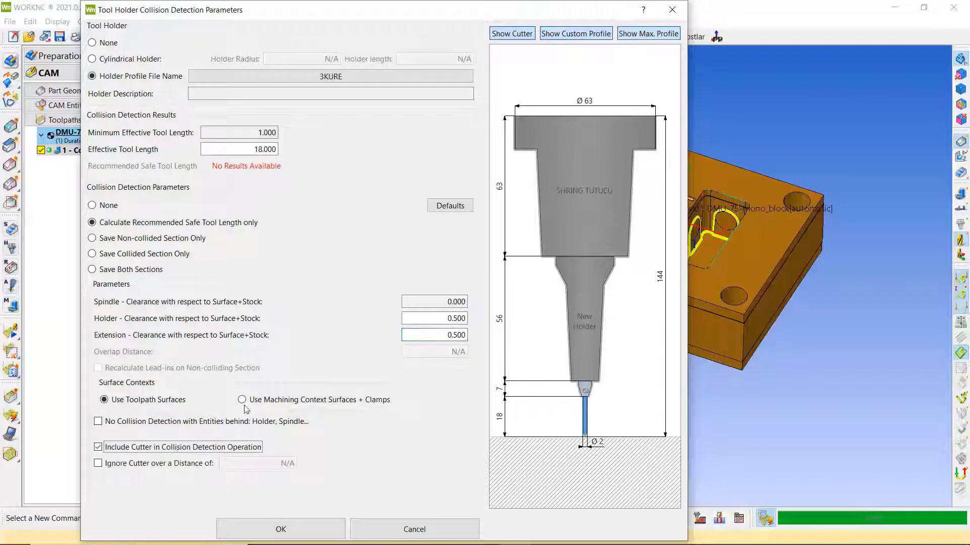
{"action": "left_click", "coordinate": [278, 529]}
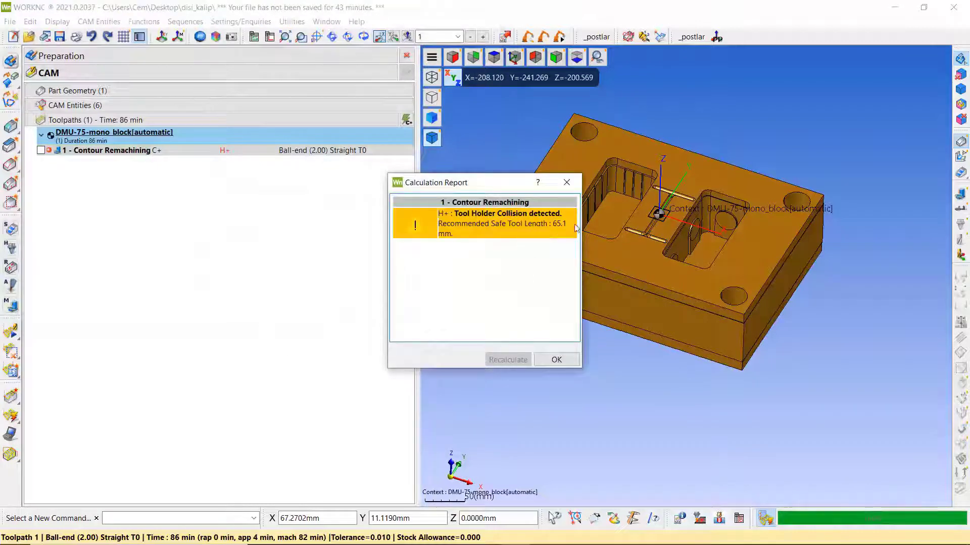
Step: Dismiss the 65.1 mm safe-length report and check holder collisions at a toolpath point
{"action": "left_click", "coordinate": [557, 360]}
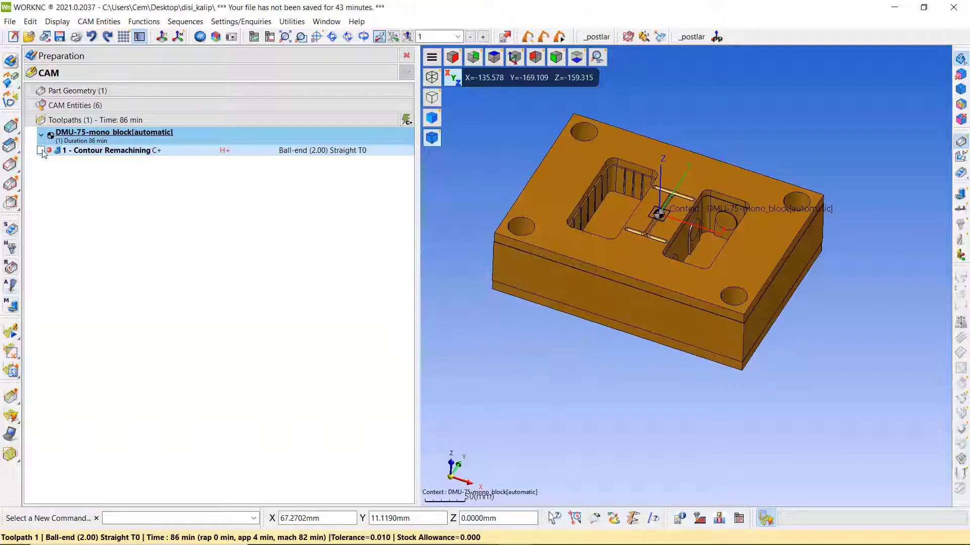
{"action": "scroll", "coordinate": [711, 259], "scroll_direction": "up", "scroll_amount": 1}
{"action": "scroll", "coordinate": [656, 237], "scroll_direction": "up", "scroll_amount": 2}
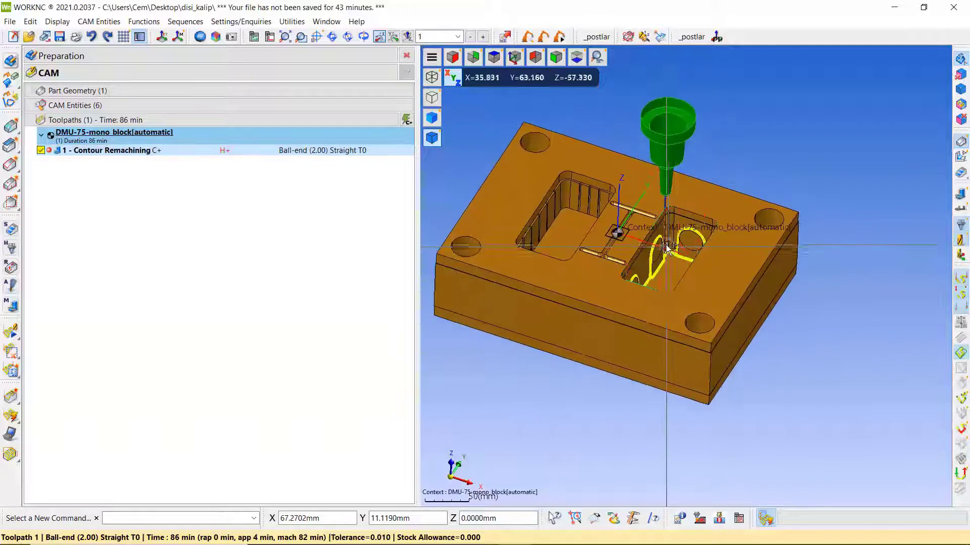
{"action": "scroll", "coordinate": [655, 232], "scroll_direction": "up", "scroll_amount": 3}
{"action": "scroll", "coordinate": [655, 232], "scroll_direction": "up", "scroll_amount": 2}
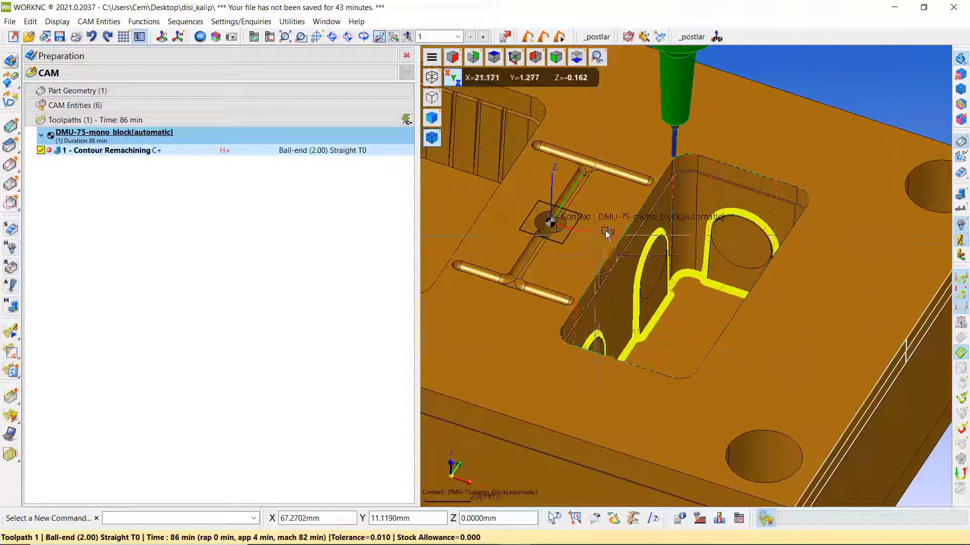
{"action": "left_click", "coordinate": [659, 233]}
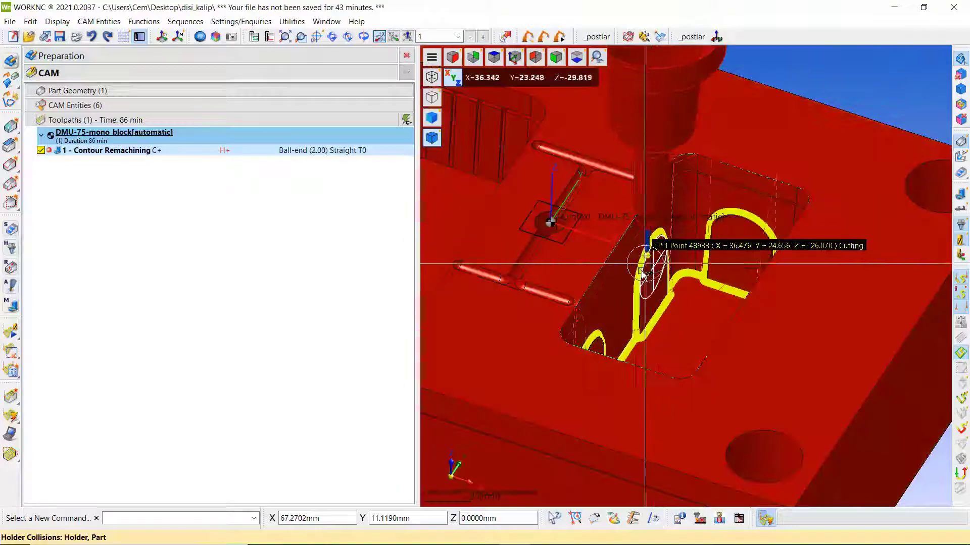
Step: Zoom and orbit to inspect the collision-flagged passes inside the right pocket
{"action": "scroll", "coordinate": [651, 307], "scroll_direction": "up", "scroll_amount": 1}
{"action": "scroll", "coordinate": [644, 262], "scroll_direction": "up", "scroll_amount": 1}
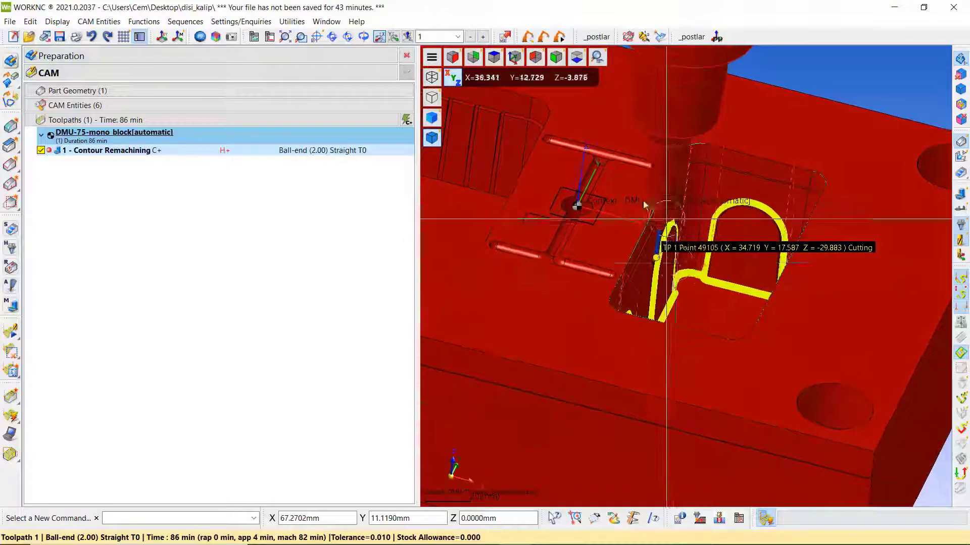
{"action": "scroll", "coordinate": [636, 235], "scroll_direction": "up", "scroll_amount": 2}
{"action": "scroll", "coordinate": [637, 234], "scroll_direction": "up", "scroll_amount": 2}
{"action": "scroll", "coordinate": [651, 253], "scroll_direction": "up", "scroll_amount": 2}
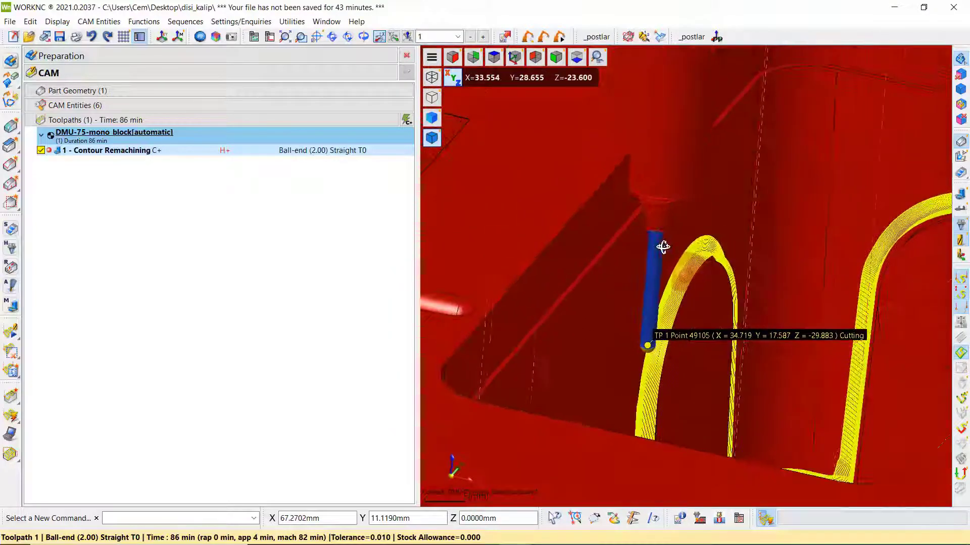
{"action": "scroll", "coordinate": [619, 232], "scroll_direction": "down", "scroll_amount": 3}
{"action": "scroll", "coordinate": [566, 217], "scroll_direction": "down", "scroll_amount": 3}
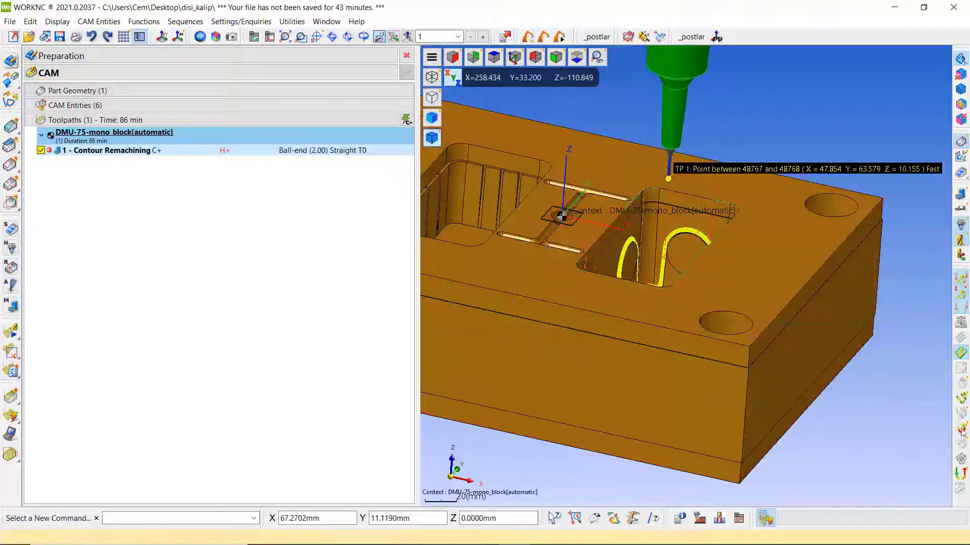
{"action": "mouse_move", "coordinate": [724, 355]}
{"action": "middle_mouse_down"}
{"action": "mouse_move", "coordinate": [664, 296]}
{"action": "mouse_move", "coordinate": [705, 353]}
{"action": "mouse_move", "coordinate": [751, 352]}
{"action": "mouse_move", "coordinate": [790, 396]}
{"action": "mouse_move", "coordinate": [837, 372]}
{"action": "mouse_move", "coordinate": [631, 307]}
{"action": "middle_mouse_up"}
{"action": "scroll", "coordinate": [791, 396], "scroll_direction": "down", "scroll_amount": 2}
{"action": "scroll", "coordinate": [619, 307], "scroll_direction": "down", "scroll_amount": 2}
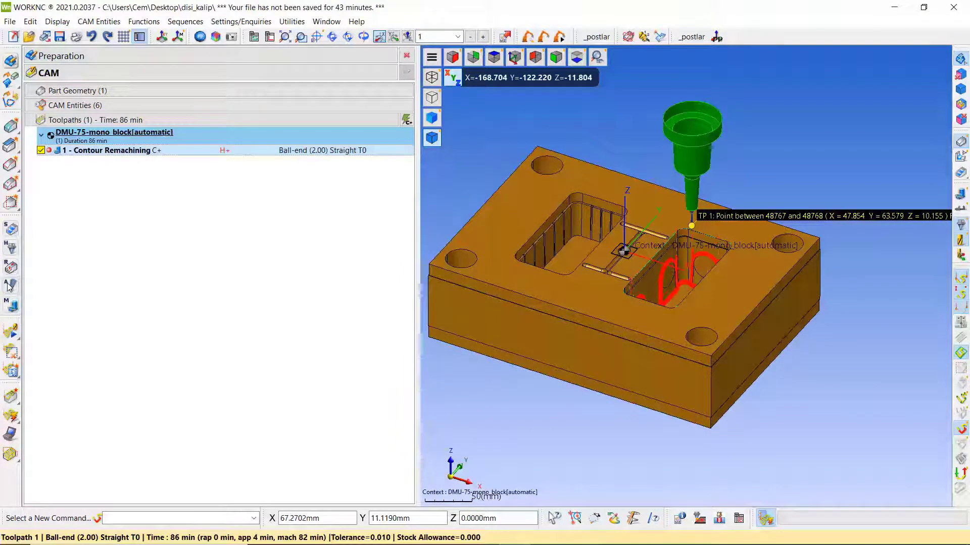
Step: Apply a Vertical tilt 3-to-5-axis conversion to toolpath 1 and recalculate it
{"action": "left_click", "coordinate": [10, 286]}
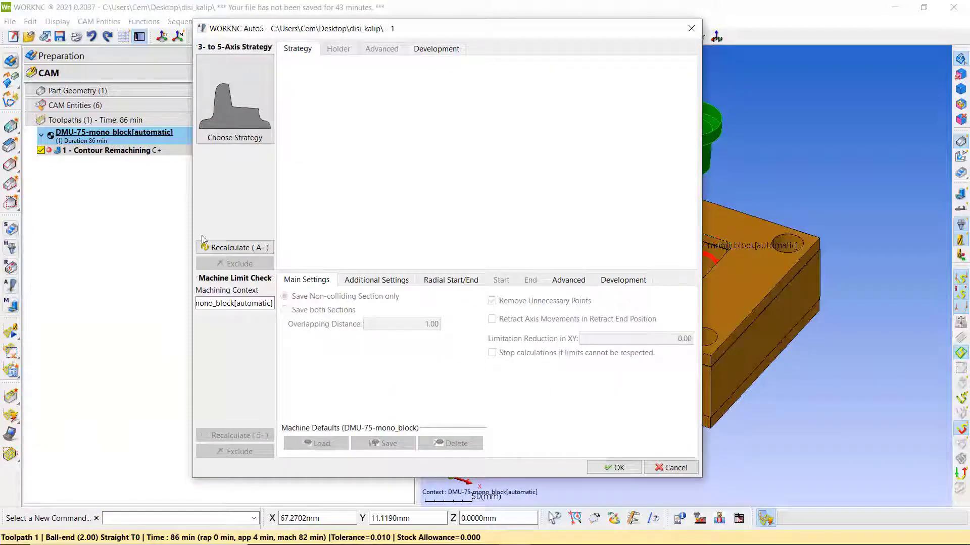
{"action": "left_click", "coordinate": [225, 120]}
{"action": "left_click", "coordinate": [327, 138]}
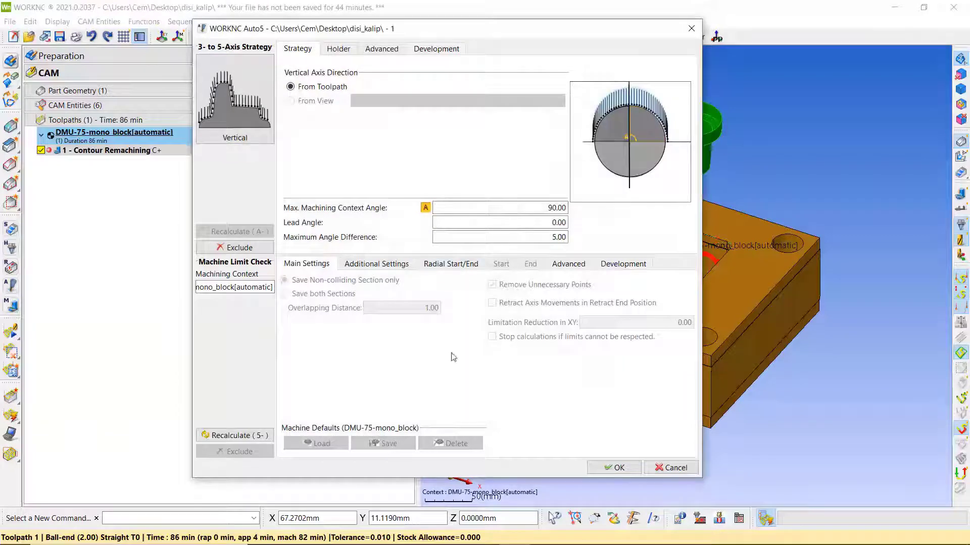
{"action": "left_click", "coordinate": [231, 435]}
{"action": "left_click", "coordinate": [612, 467]}
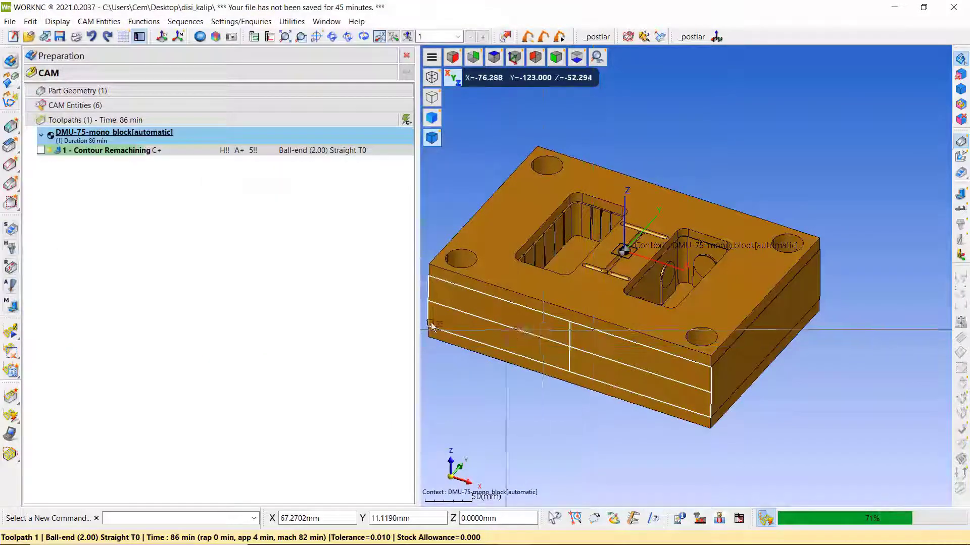
Step: Display the recalculated 5-axis toolpath and orbit to inspect the tilted tool
{"action": "left_click", "coordinate": [41, 150]}
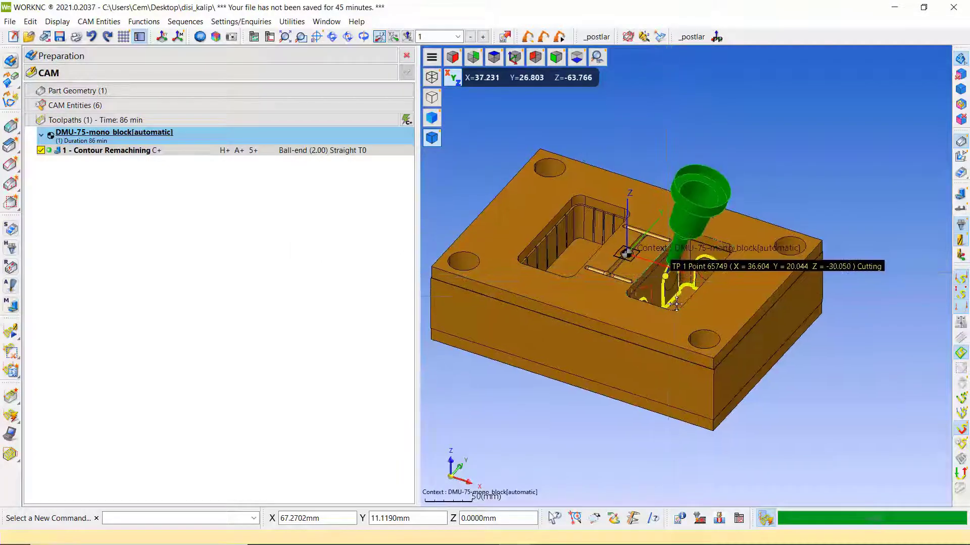
{"action": "scroll", "coordinate": [665, 283], "scroll_direction": "up", "scroll_amount": 2}
{"action": "scroll", "coordinate": [702, 284], "scroll_direction": "up", "scroll_amount": 3}
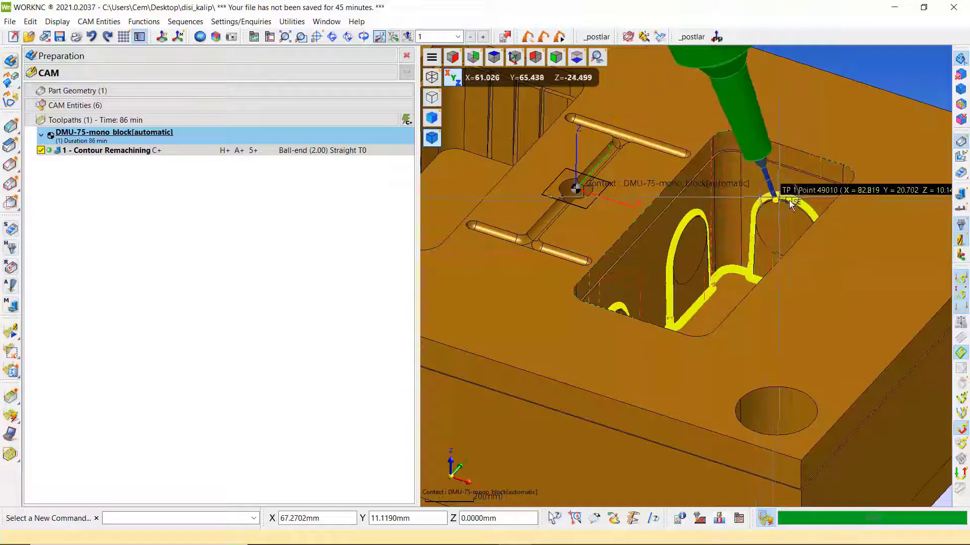
{"action": "middle_click_drag", "start_coordinate": [775, 197], "coordinate": [700, 296]}
{"action": "scroll", "coordinate": [702, 303], "scroll_direction": "down", "scroll_amount": 2}
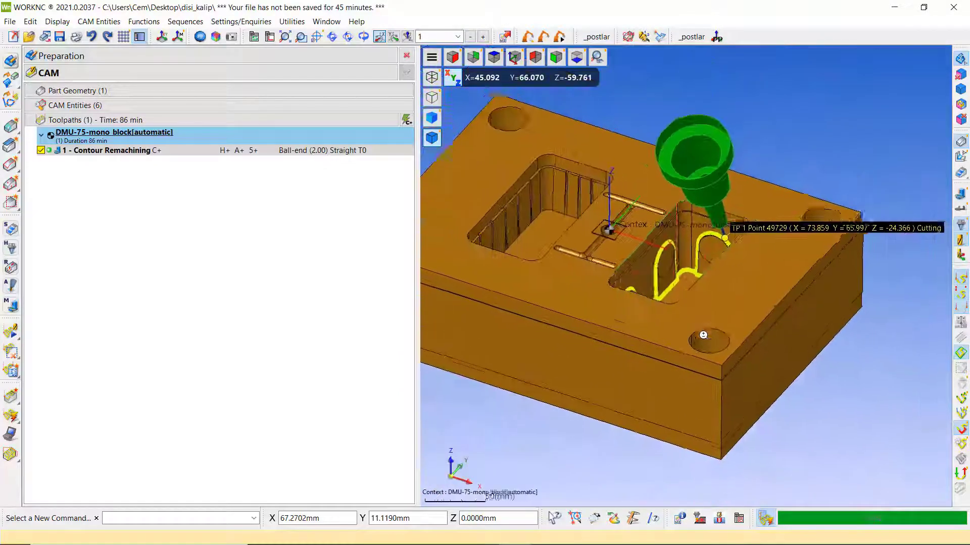
{"action": "scroll", "coordinate": [707, 343], "scroll_direction": "down", "scroll_amount": 2}
{"action": "scroll", "coordinate": [714, 370], "scroll_direction": "down", "scroll_amount": 1}
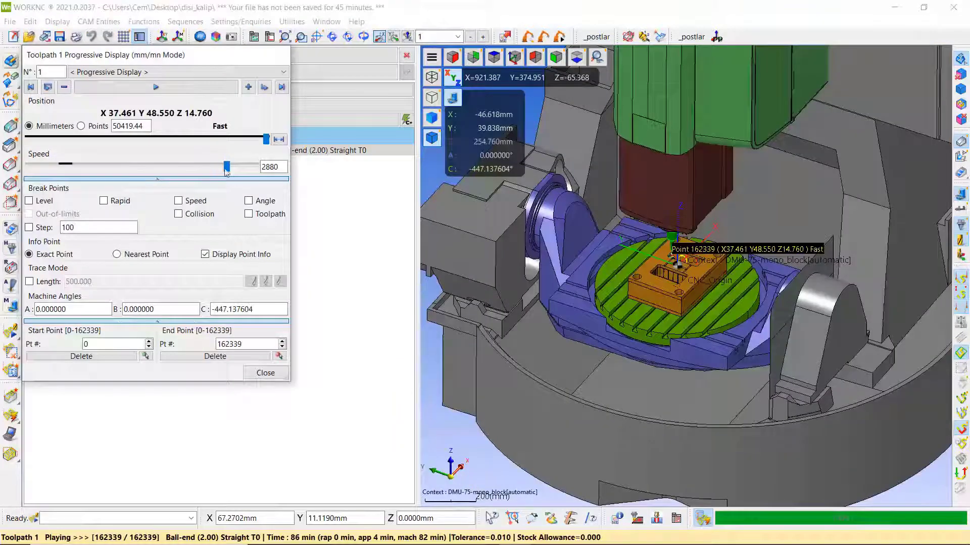
Step: Play the DMU-75 simulation, adjusting speed and advancing to final point 162339
{"action": "left_click", "coordinate": [151, 88]}
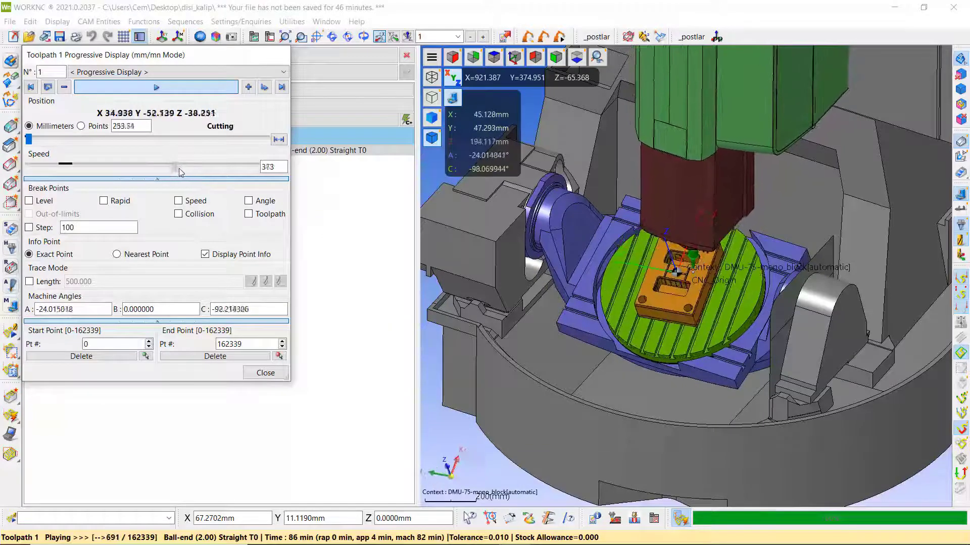
{"action": "left_click_drag", "start_coordinate": [184, 170], "coordinate": [230, 174]}
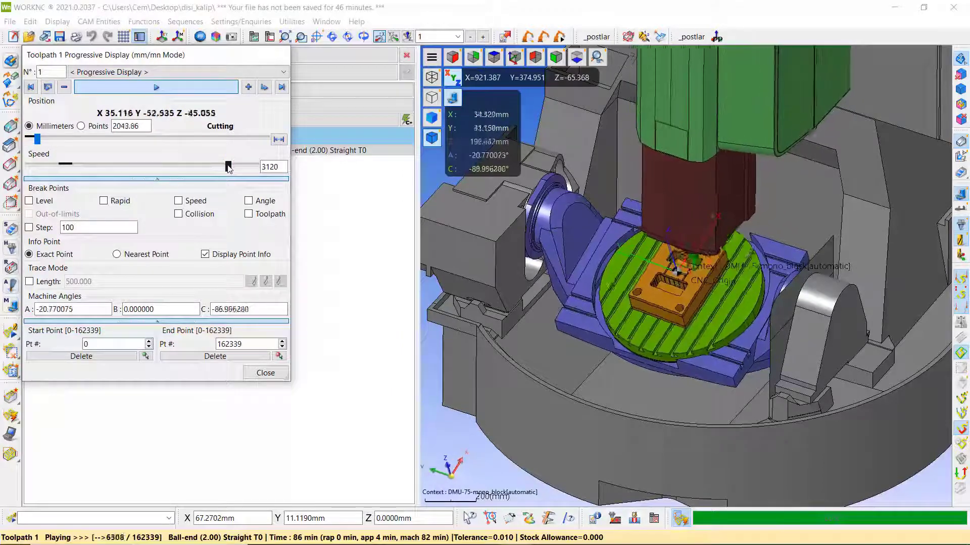
{"action": "mouse_move", "coordinate": [228, 168]}
{"action": "left_mouse_down"}
{"action": "mouse_move", "coordinate": [215, 172]}
{"action": "mouse_move", "coordinate": [235, 174]}
{"action": "left_mouse_up"}
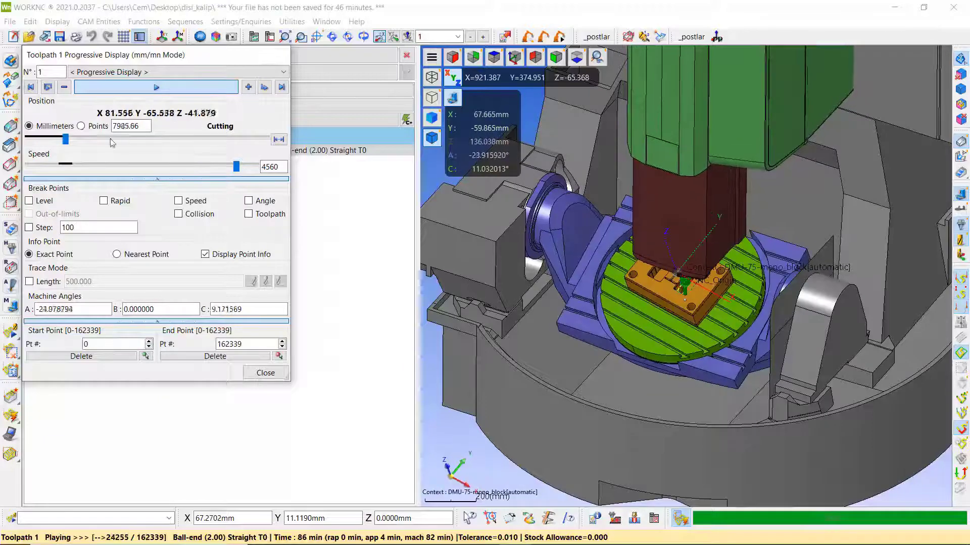
{"action": "left_click_drag", "start_coordinate": [75, 143], "coordinate": [196, 145]}
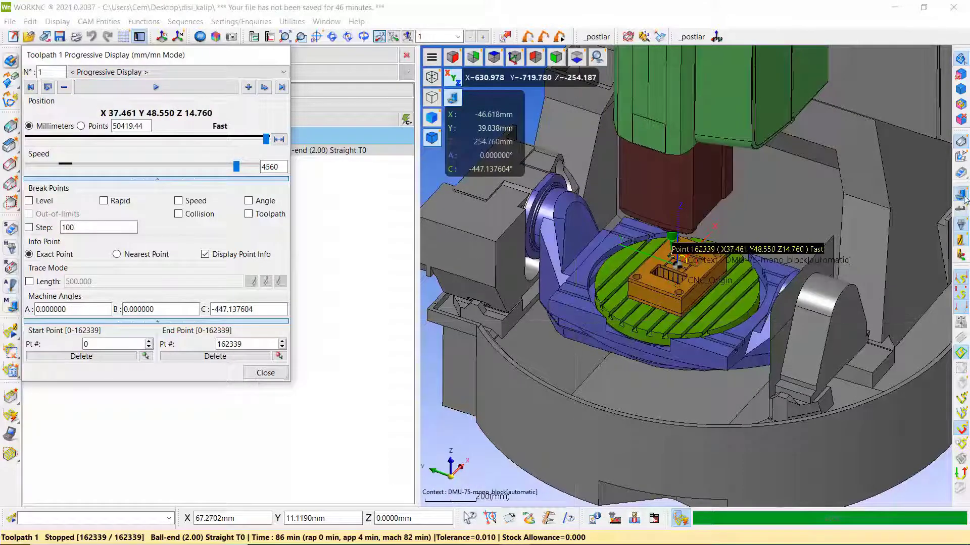
Step: Close the DMU-75 playback and show the mold block with its 5-axis toolpath in isometric view
{"action": "left_click", "coordinate": [258, 373]}
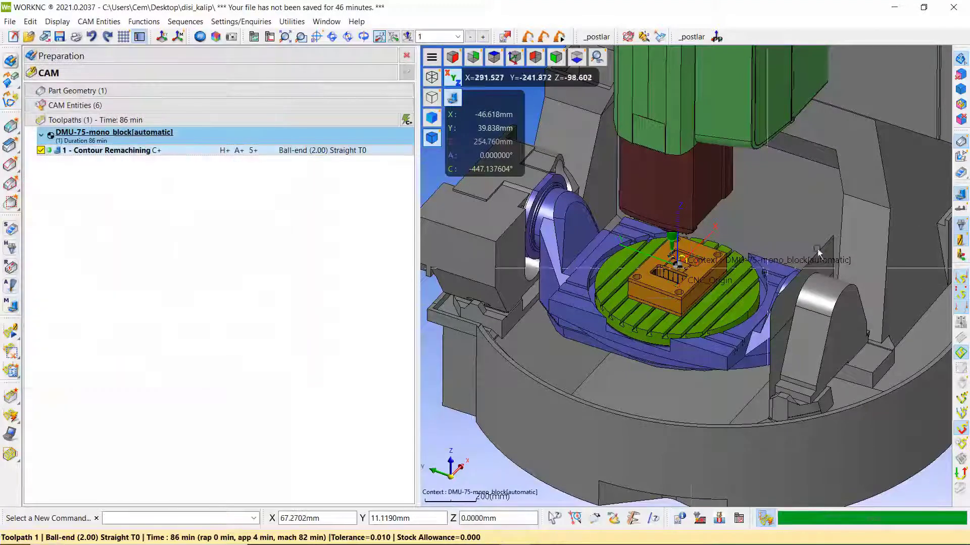
{"action": "scroll", "coordinate": [808, 239], "scroll_direction": "up", "scroll_amount": 5}
{"action": "scroll", "coordinate": [758, 263], "scroll_direction": "up", "scroll_amount": 2}
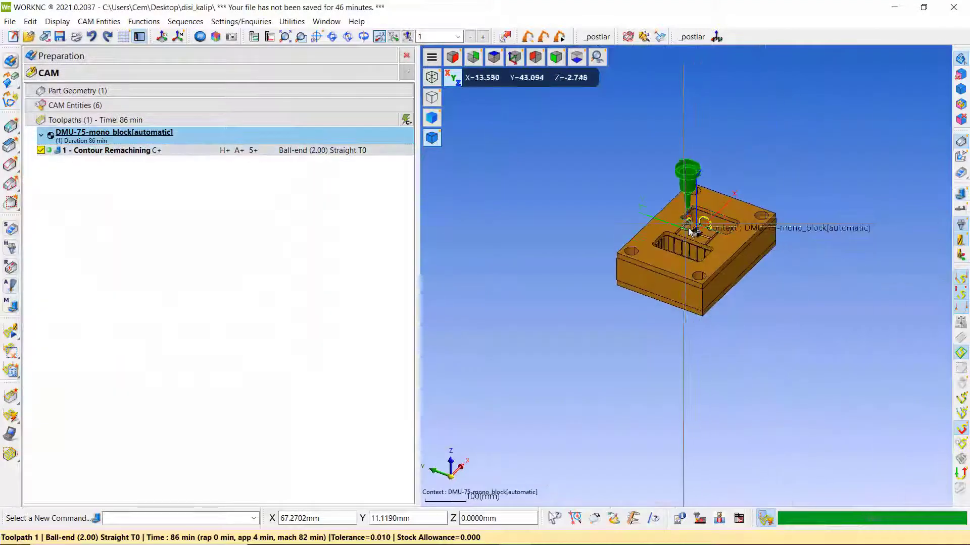
{"action": "left_click", "coordinate": [514, 56]}
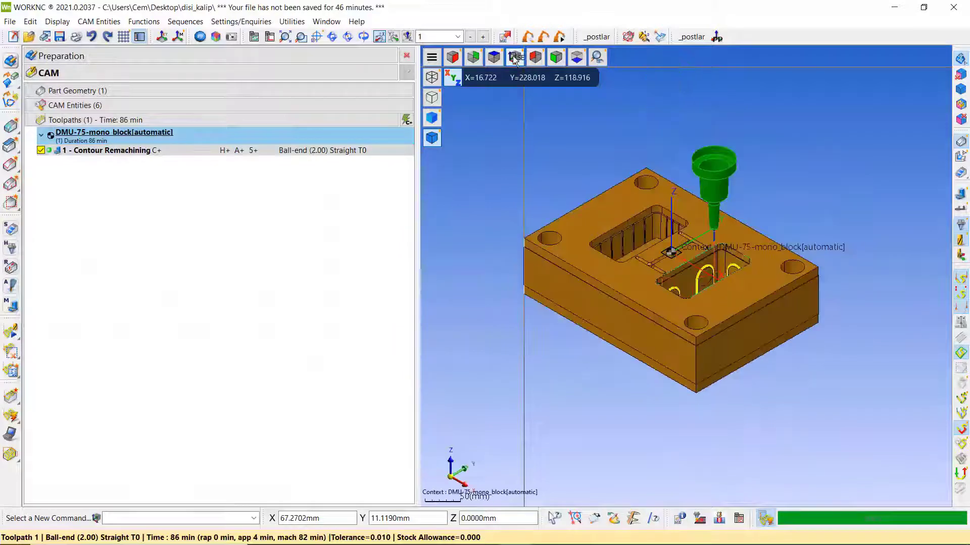
{"action": "scroll", "coordinate": [750, 284], "scroll_direction": "up", "scroll_amount": 1}
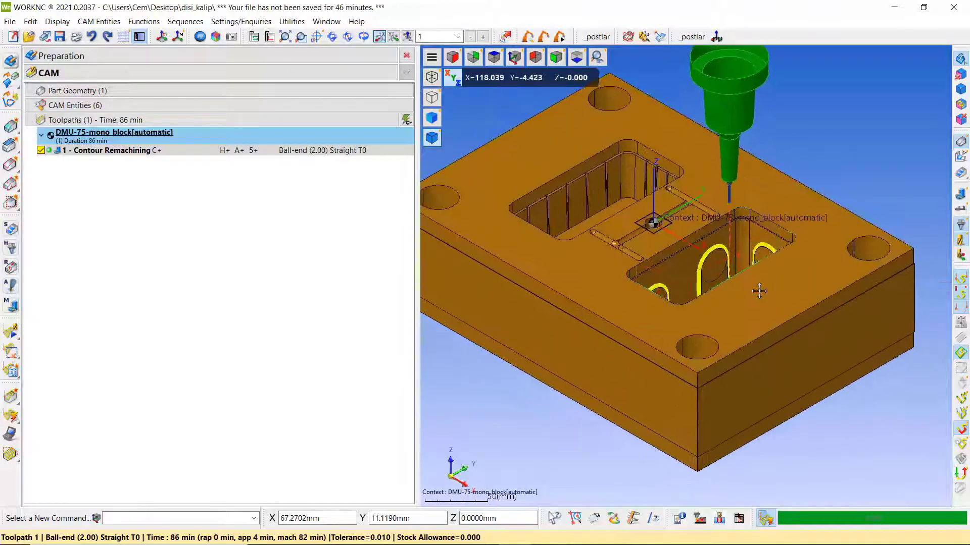
{"action": "scroll", "coordinate": [749, 284], "scroll_direction": "up", "scroll_amount": 2}
{"action": "scroll", "coordinate": [753, 286], "scroll_direction": "down", "scroll_amount": 1}
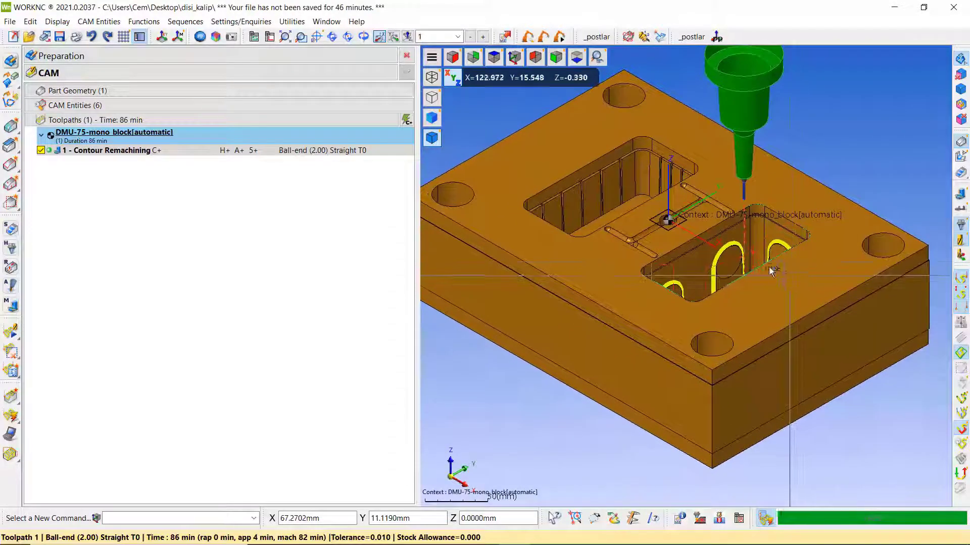
{"action": "scroll", "coordinate": [747, 270], "scroll_direction": "down", "scroll_amount": 2}
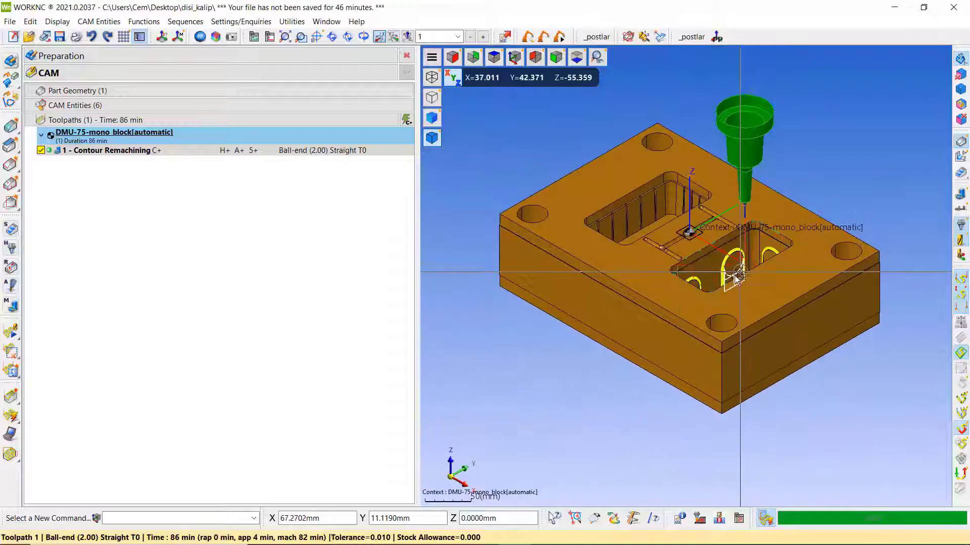